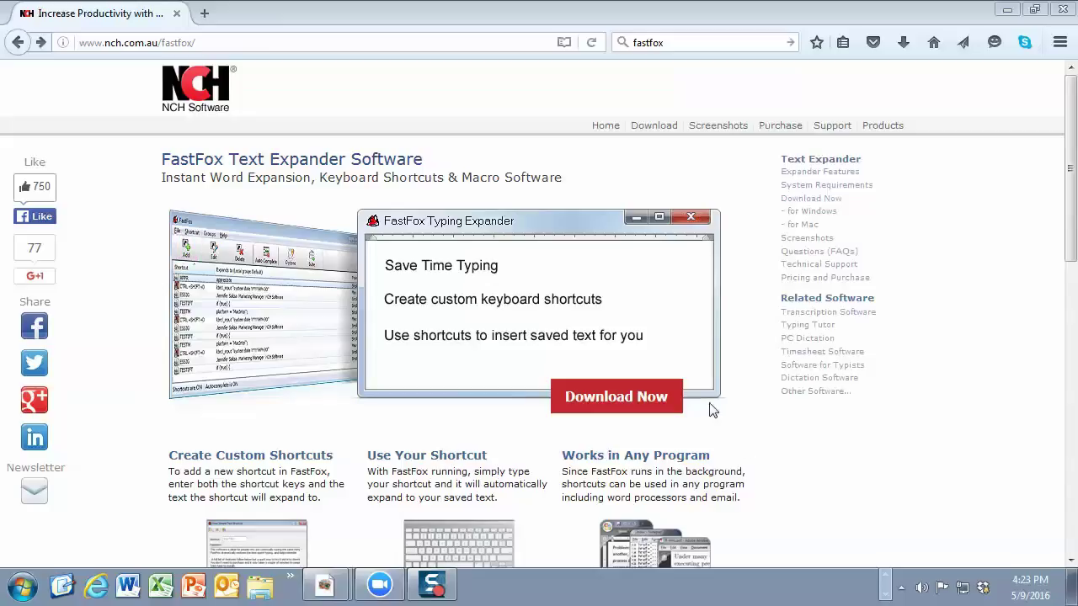
# - Launch FastFox Text Expander and select the BAD shortcut in its shortcut list
pyautogui.click(885, 578)
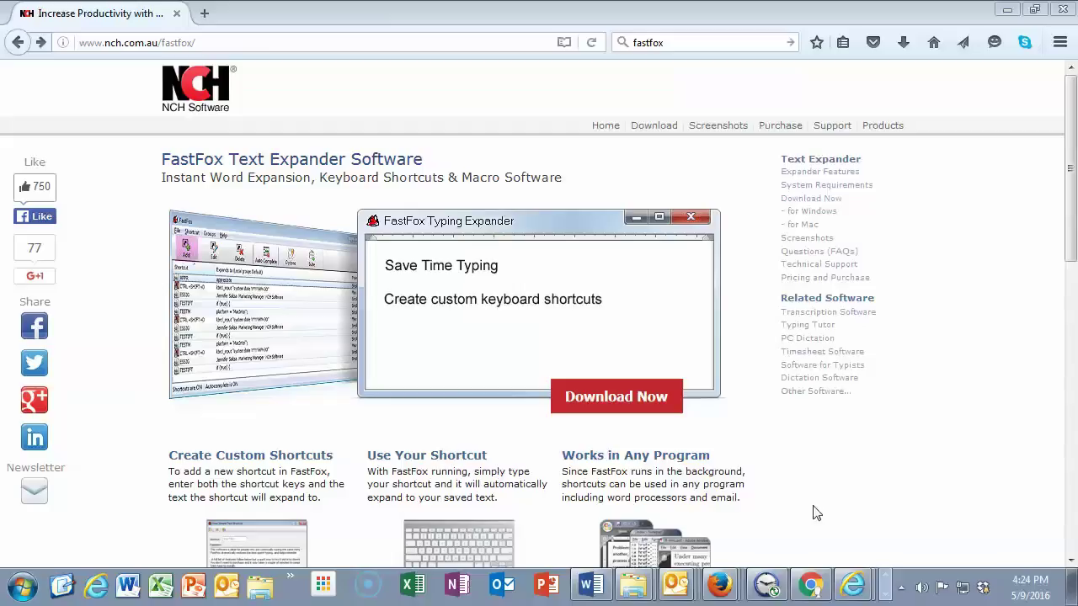
pyautogui.click(883, 596)
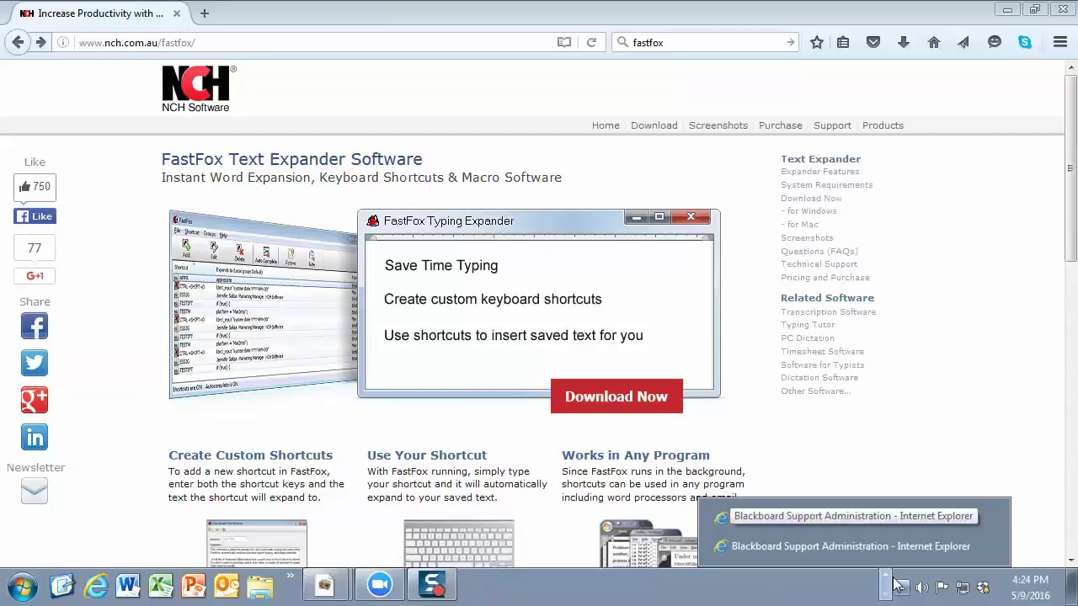
pyautogui.click(885, 579)
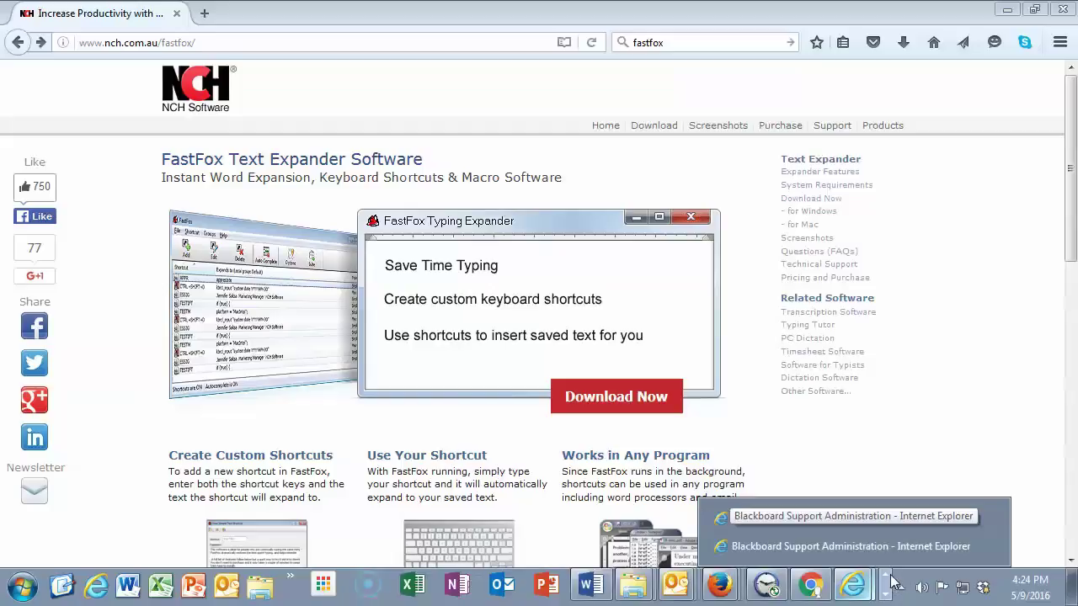
pyautogui.click(26, 587)
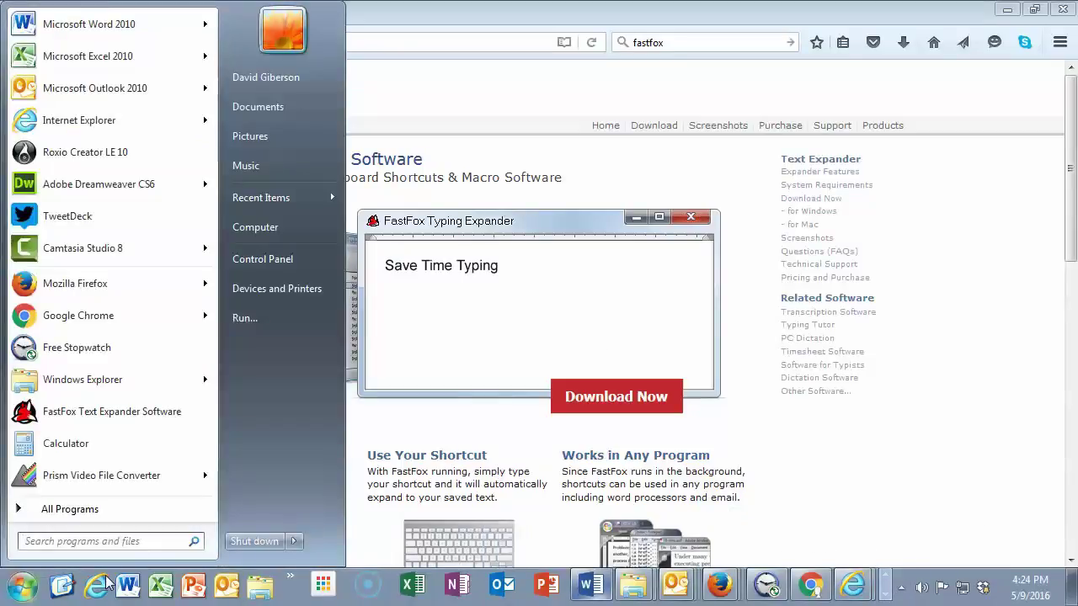
pyautogui.click(102, 414)
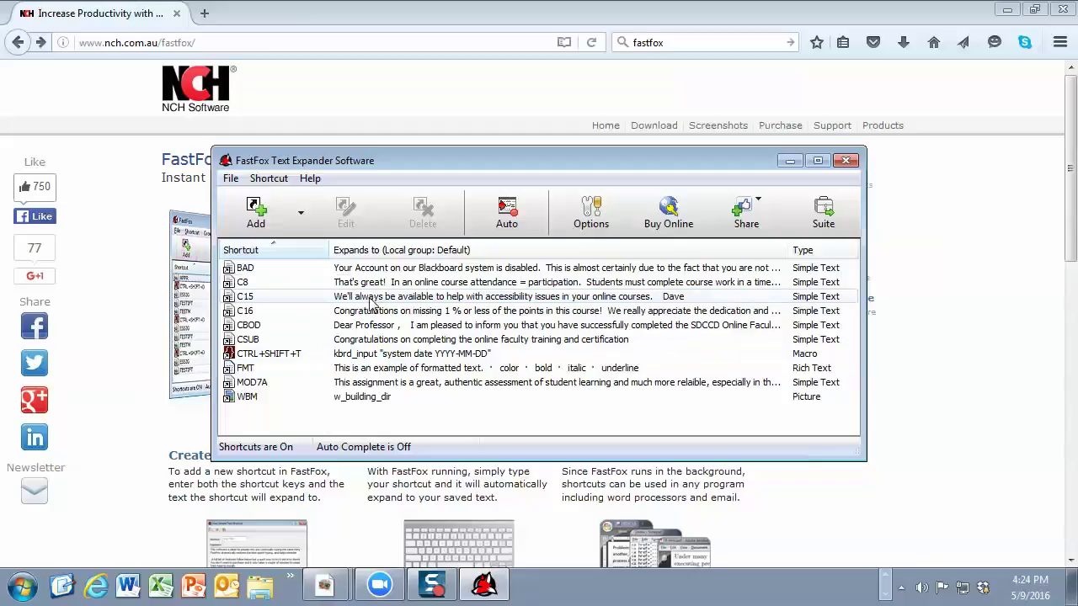
pyautogui.click(532, 272)
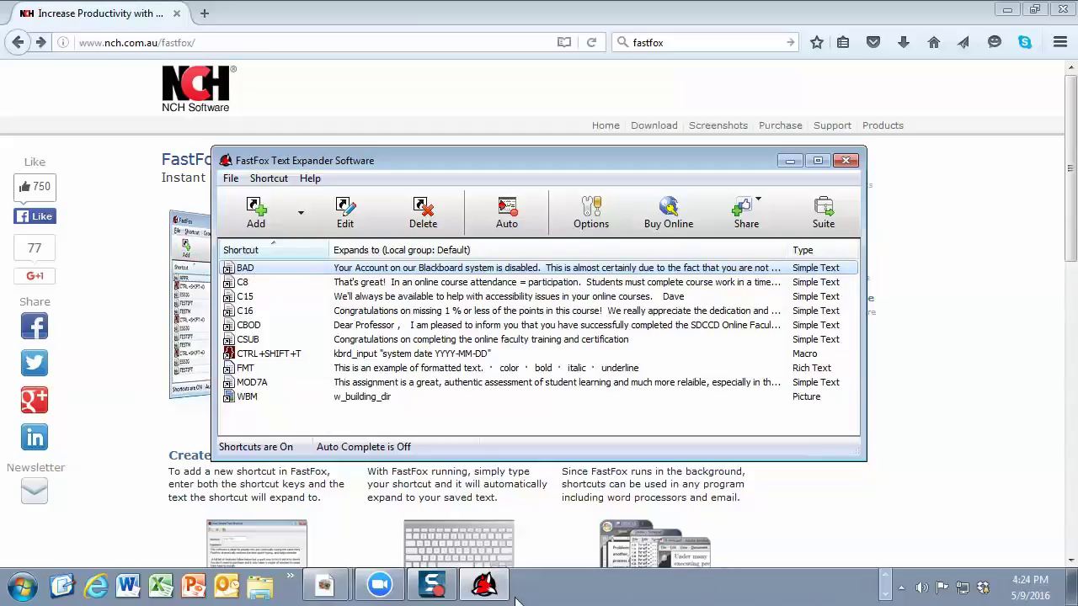
# - Switch to the Outlook inbox and open a new blank e-mail message in a maximized window
pyautogui.click(885, 577)
pyautogui.moveTo(718, 592)
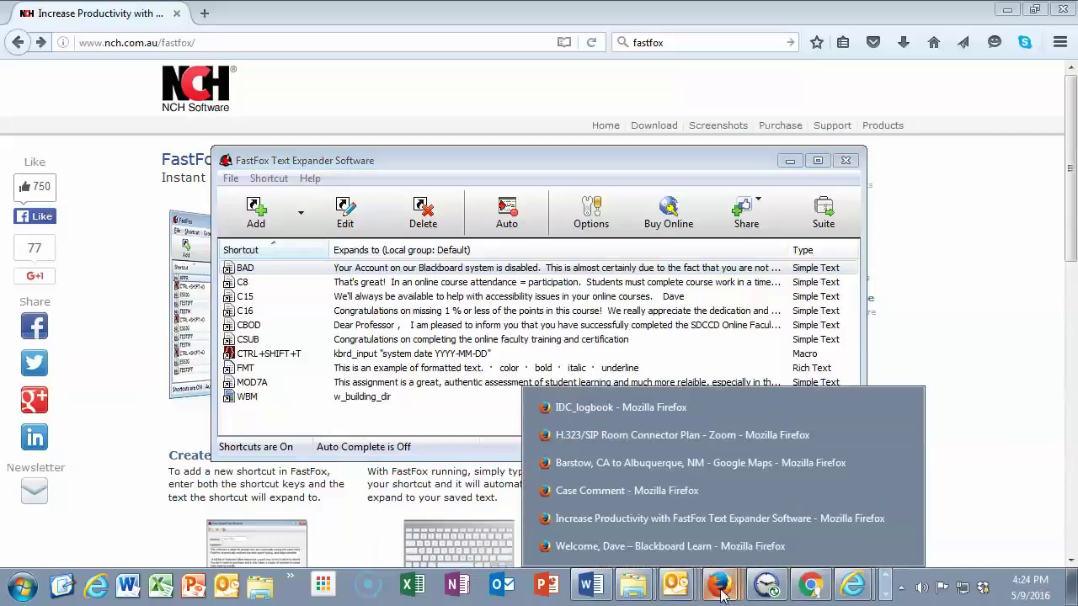
pyautogui.moveTo(676, 587)
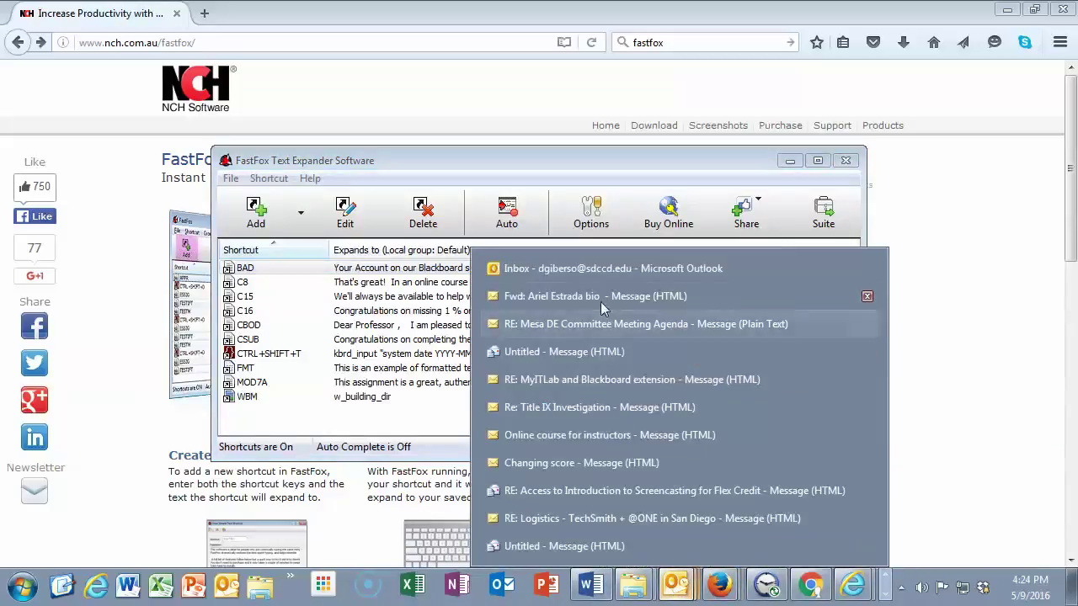
pyautogui.click(602, 269)
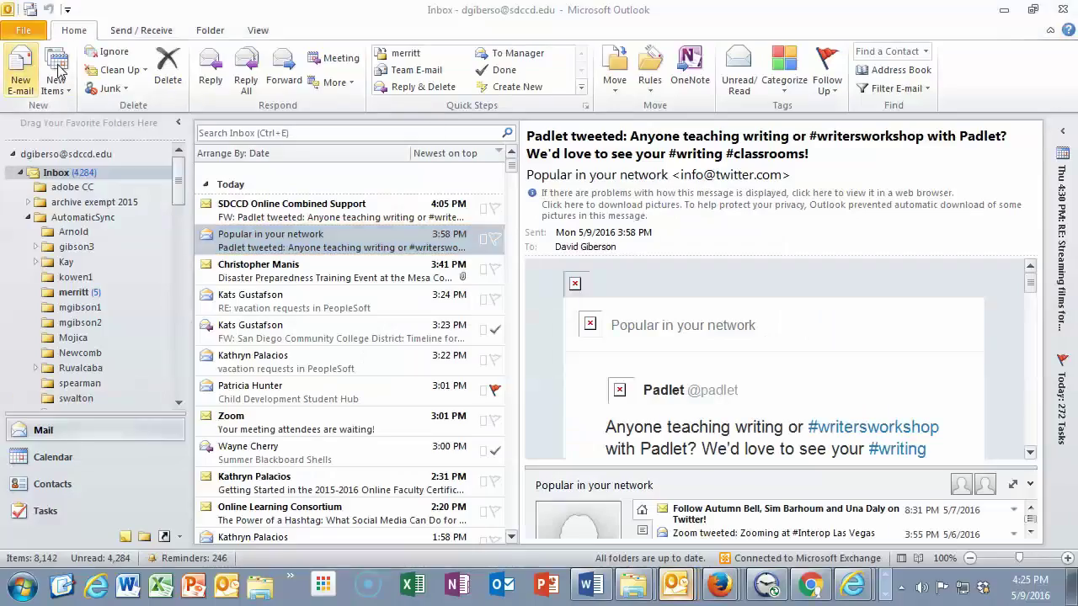
pyautogui.click(21, 71)
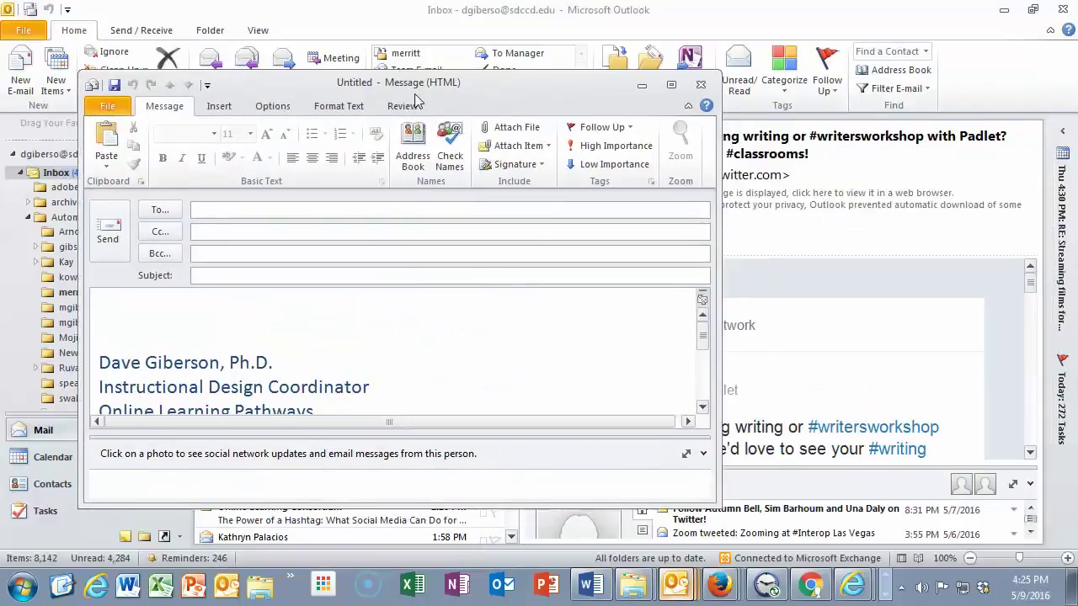
pyautogui.click(671, 85)
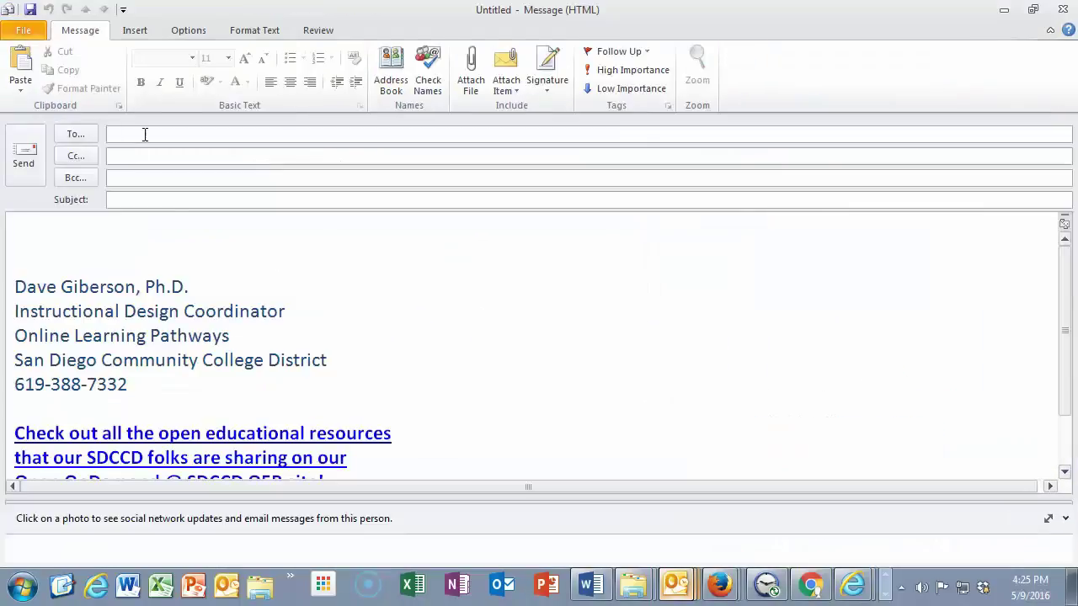
# - Start the message body with the greeting "Hi ," and expand the BAD shortcut two lines below it
pyautogui.click(36, 241)
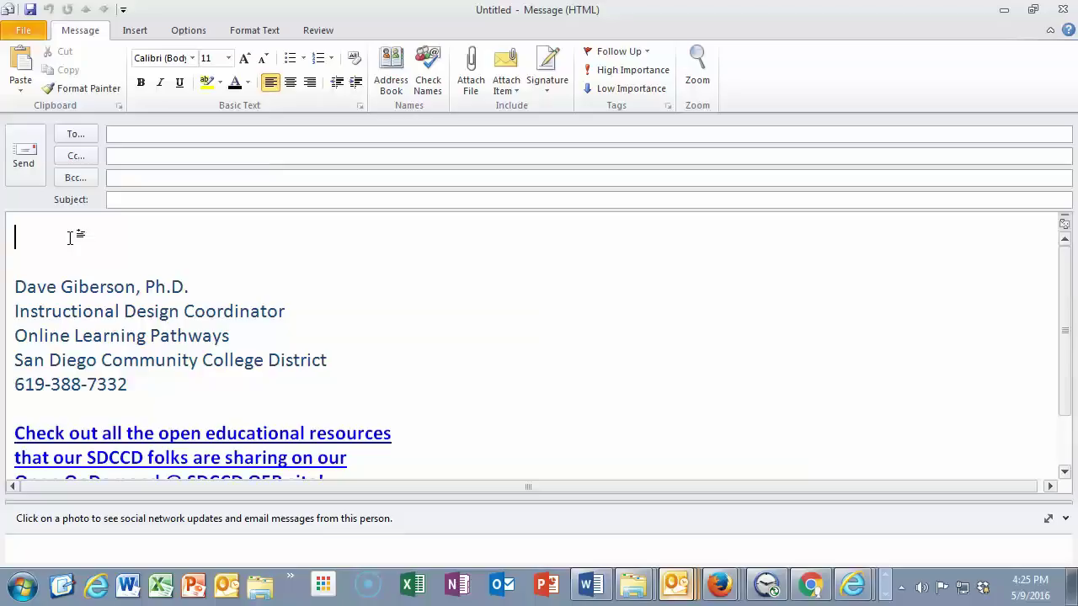
pyautogui.write('Hi   ,')
pyautogui.press('Return')
pyautogui.press('Return')
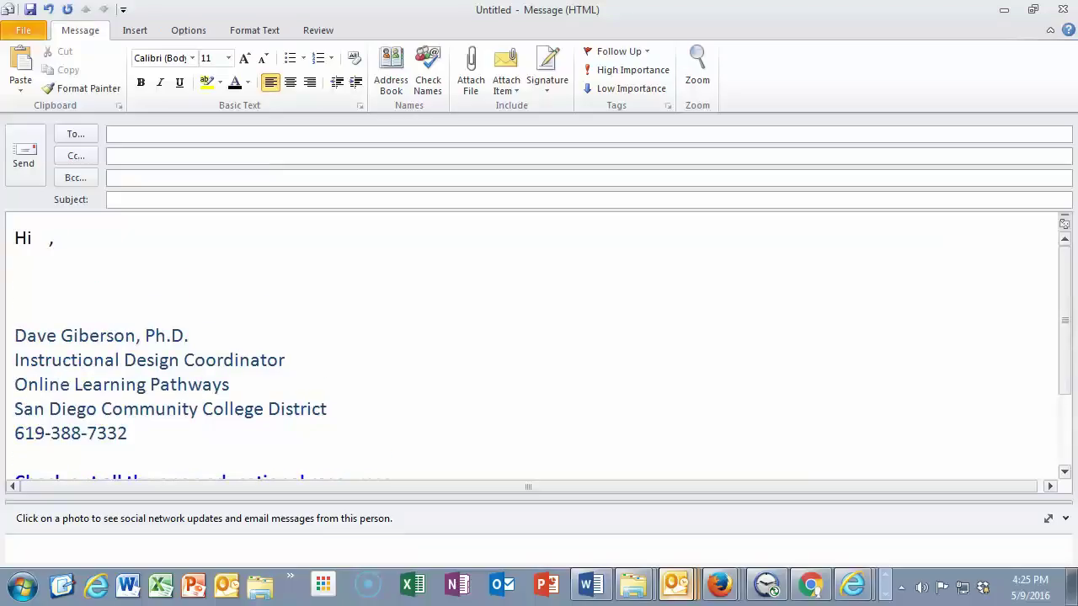
pyautogui.write('BAD')
pyautogui.press('F3')
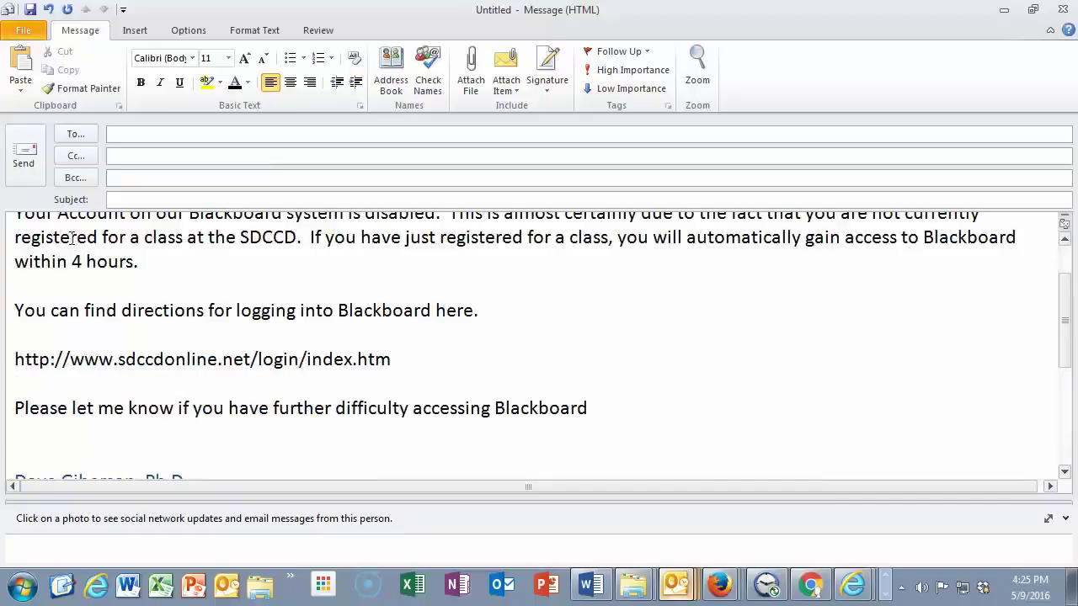
pyautogui.scroll(1, 72, 239)
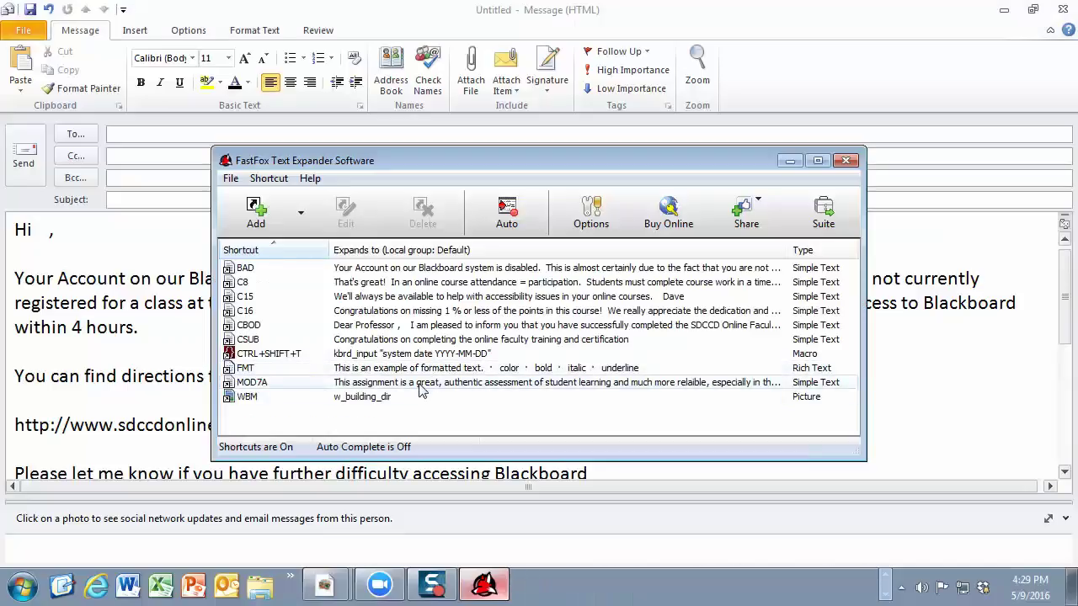
# - Select the MOD7A shortcut in FastFox, then expand MOD7A in Blackboard's Feedback to Learner editor in Chrome
pyautogui.click(421, 383)
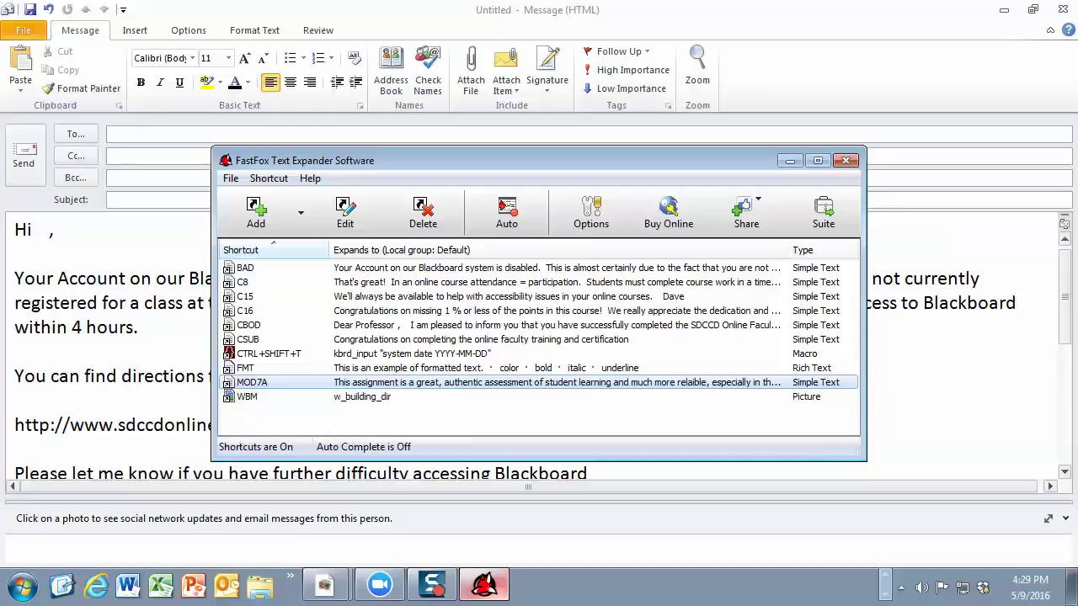
pyautogui.hotkey('alt', 'Tab')
pyautogui.write('MO')
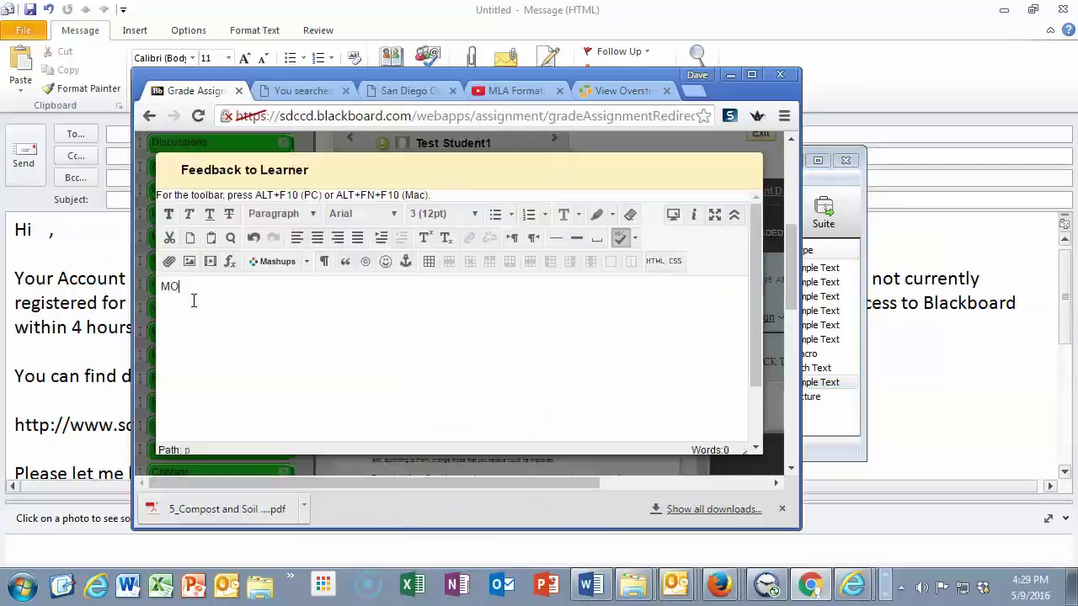
pyautogui.write('D7A')
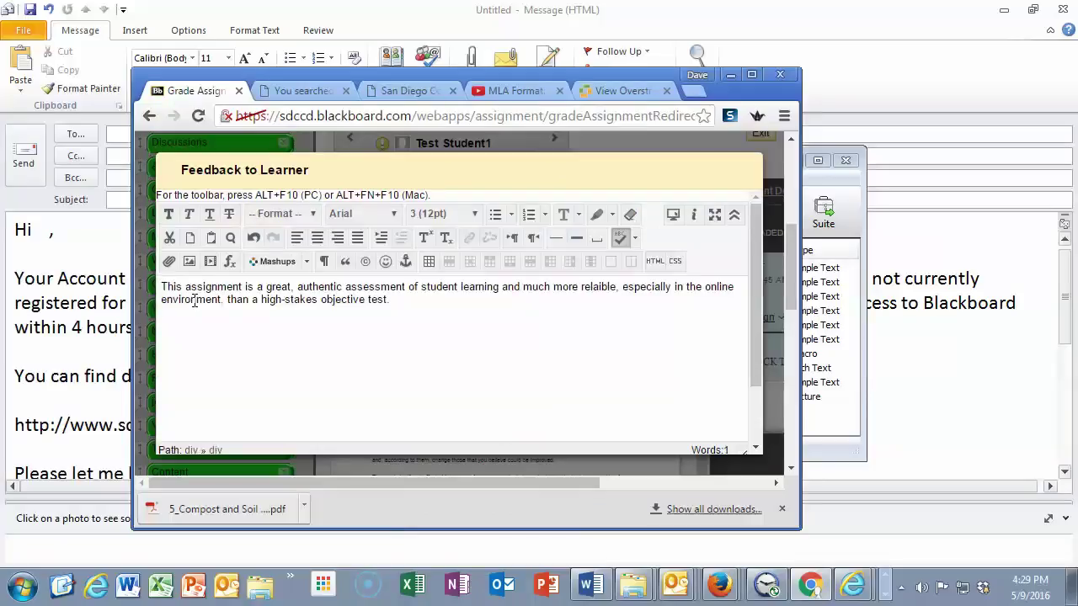
# - Select the WBM picture shortcut in FastFox and expand WBM in a blank Word document to insert the map
pyautogui.hotkey('alt', 'Tab')
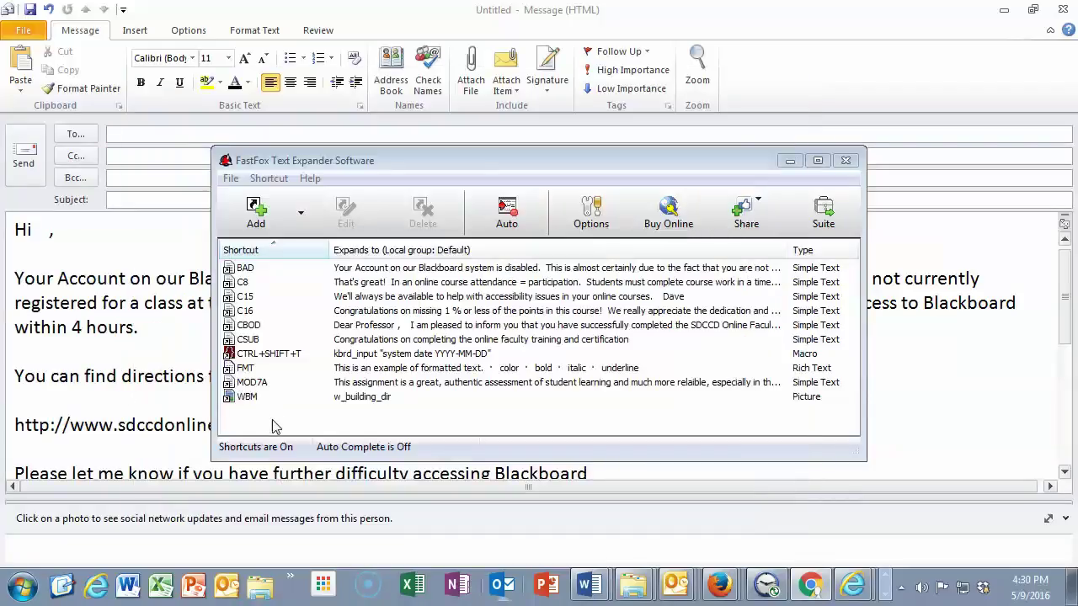
pyautogui.click(347, 397)
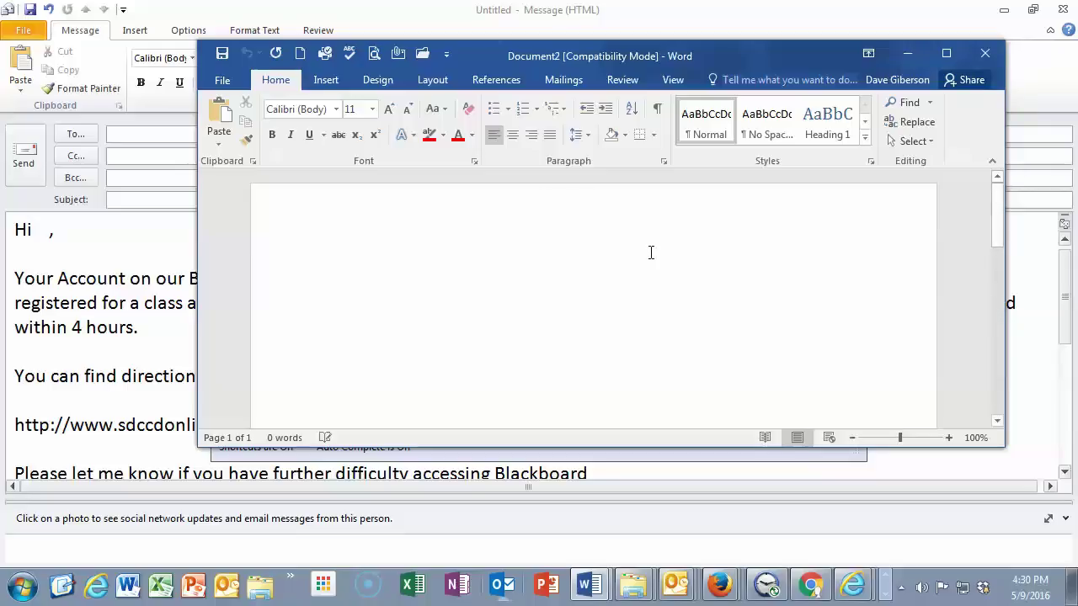
pyautogui.write('WBM')
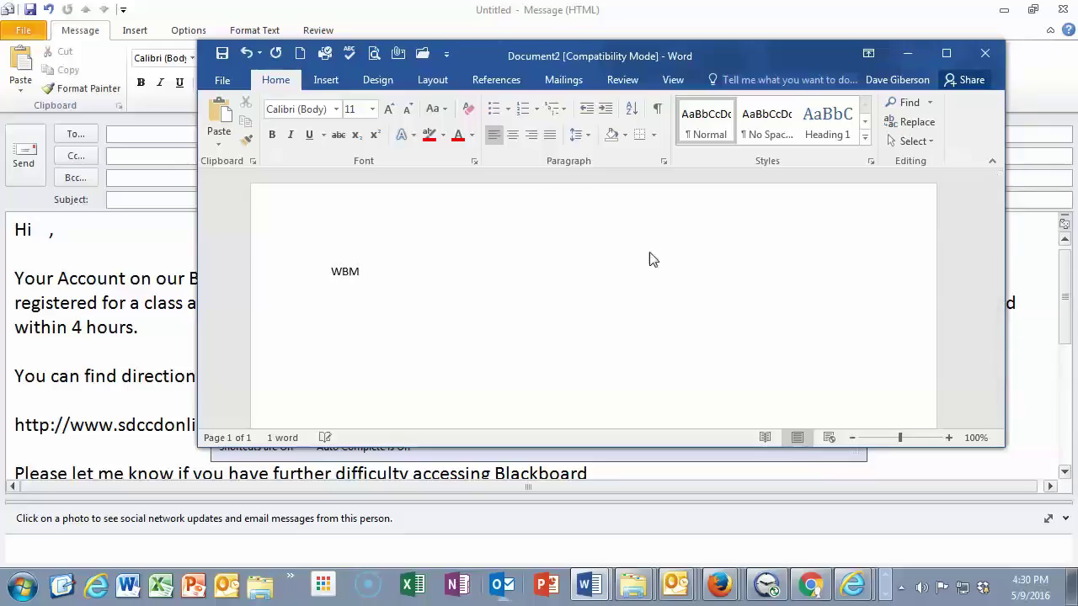
pyautogui.press('F3')
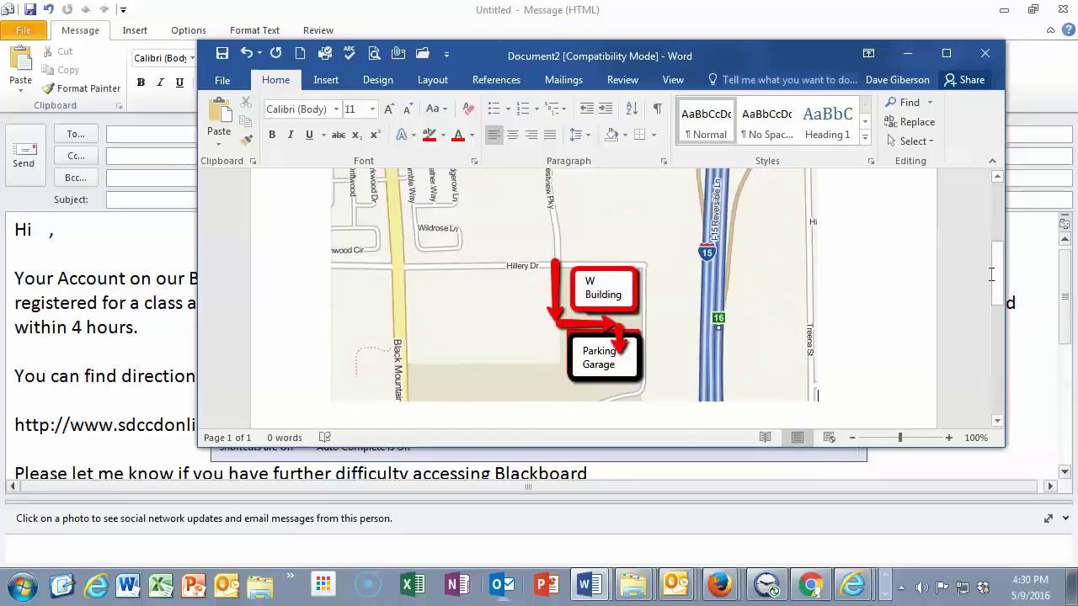
pyautogui.scroll(5, 1002, 229)
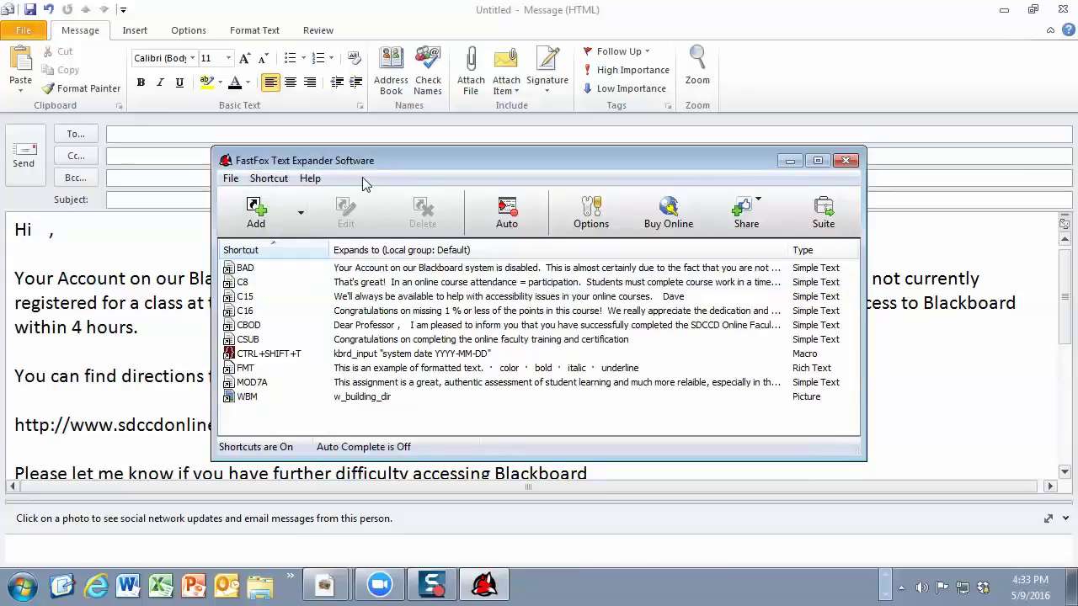
# - Add a simple text shortcut PARTY expanding to "Now is the time for all good men and women to come to the aid of their party!"
pyautogui.click(301, 217)
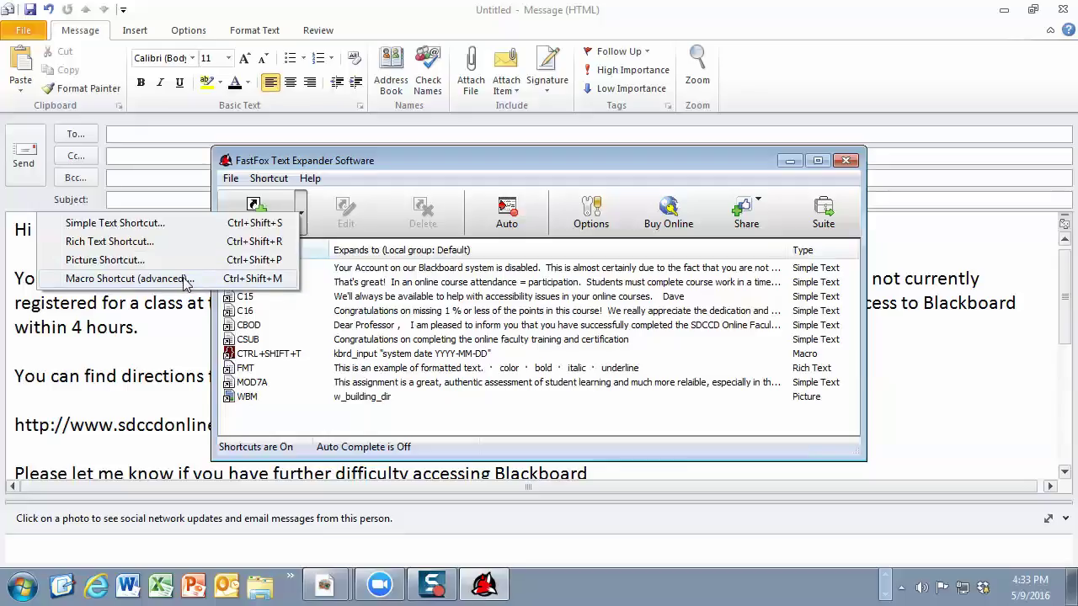
pyautogui.click(169, 222)
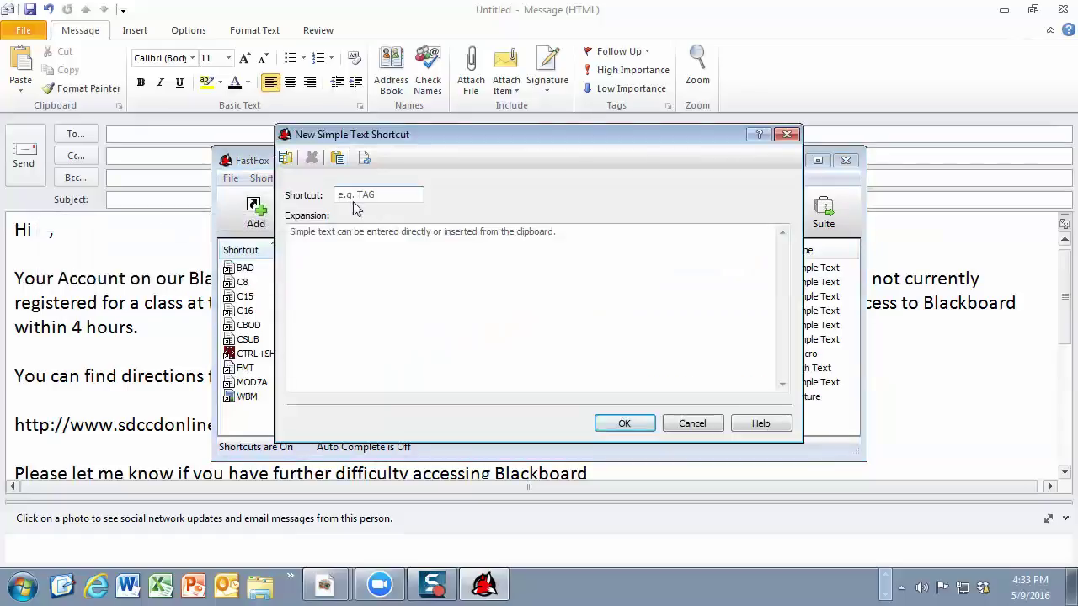
pyautogui.click(345, 195)
pyautogui.write('PARTY')
pyautogui.click(298, 232)
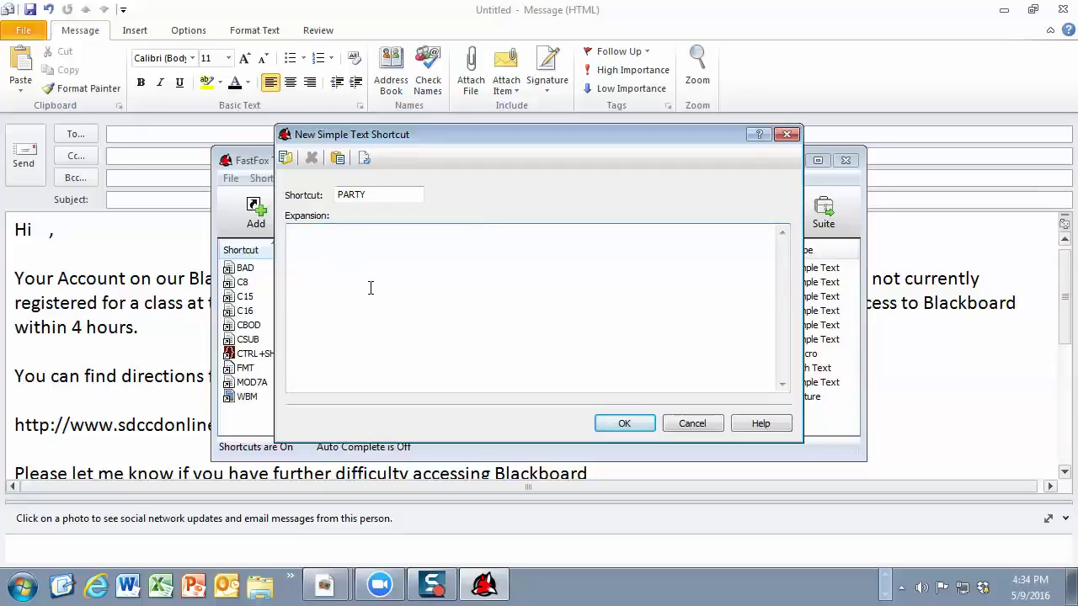
pyautogui.write('Now is the time for all good men and women to come to the aid of their party!')
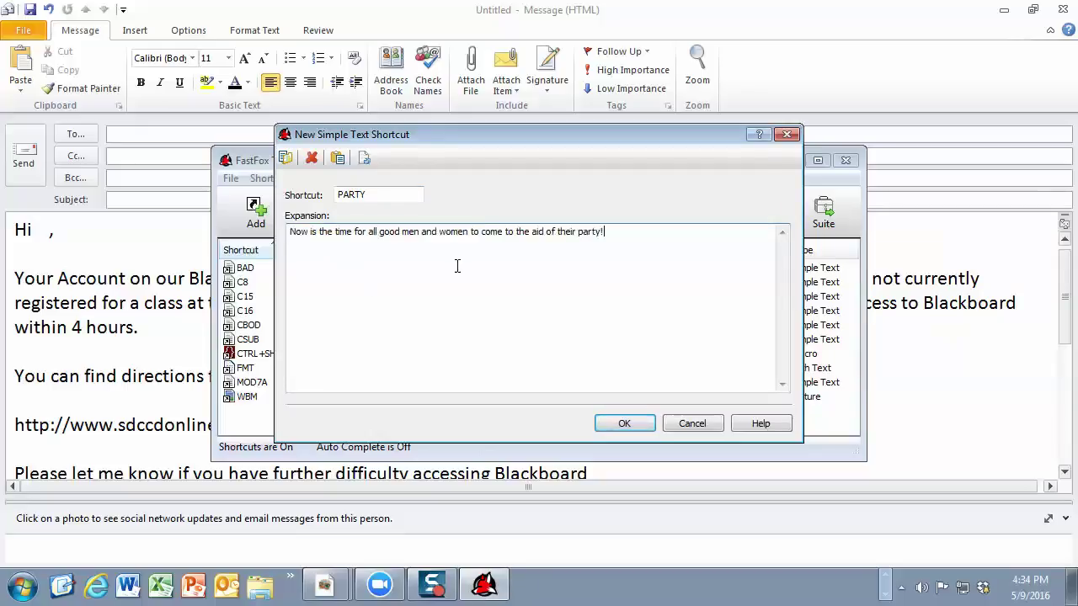
pyautogui.click(628, 425)
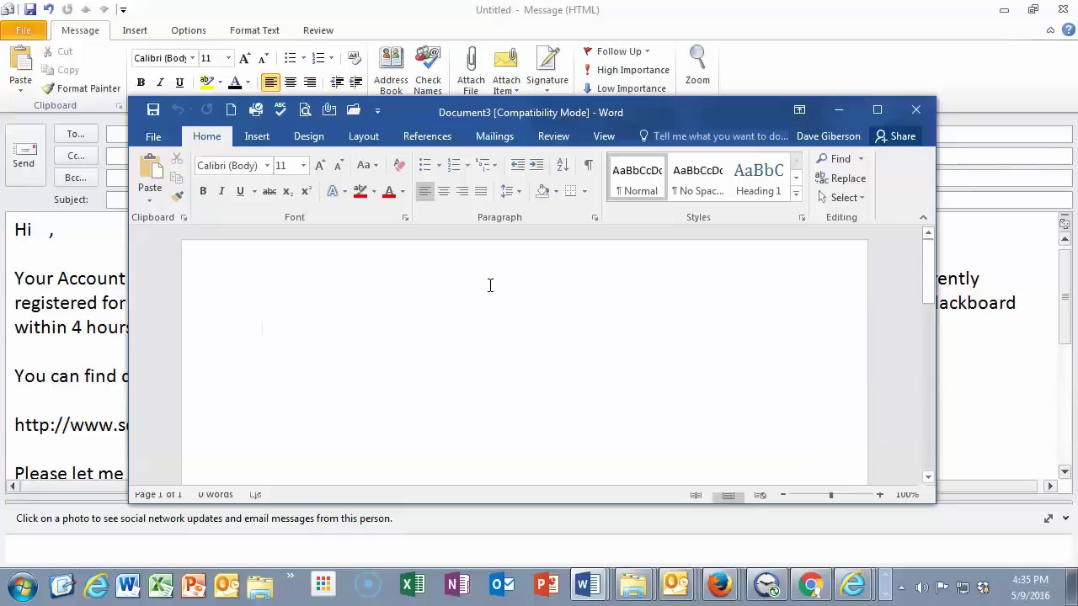
# - Expand the PARTY shortcut in a new blank Word document
pyautogui.write('PARTY')
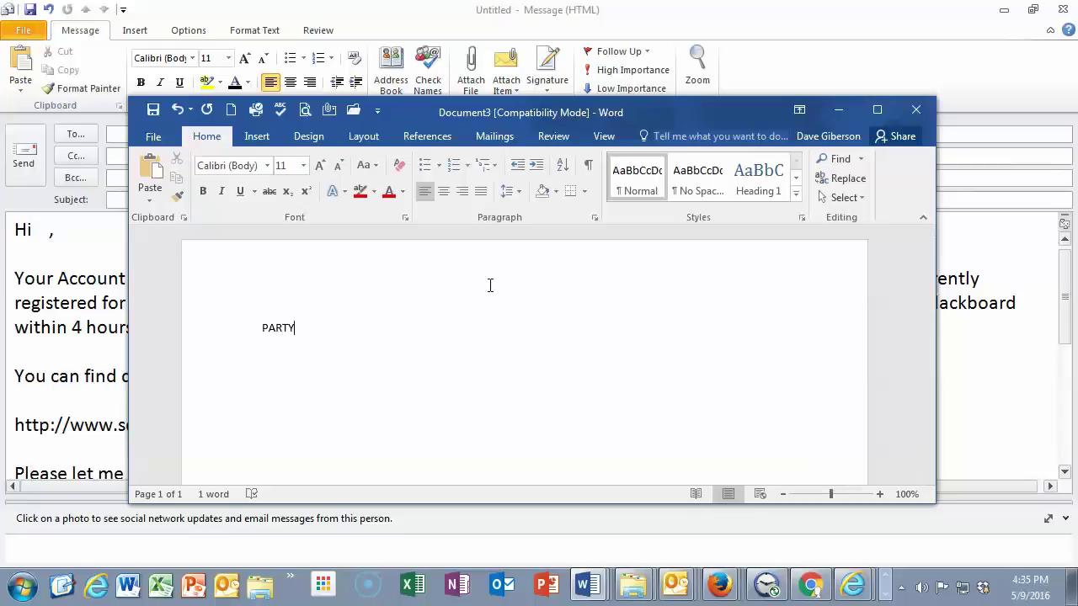
pyautogui.press('F3')
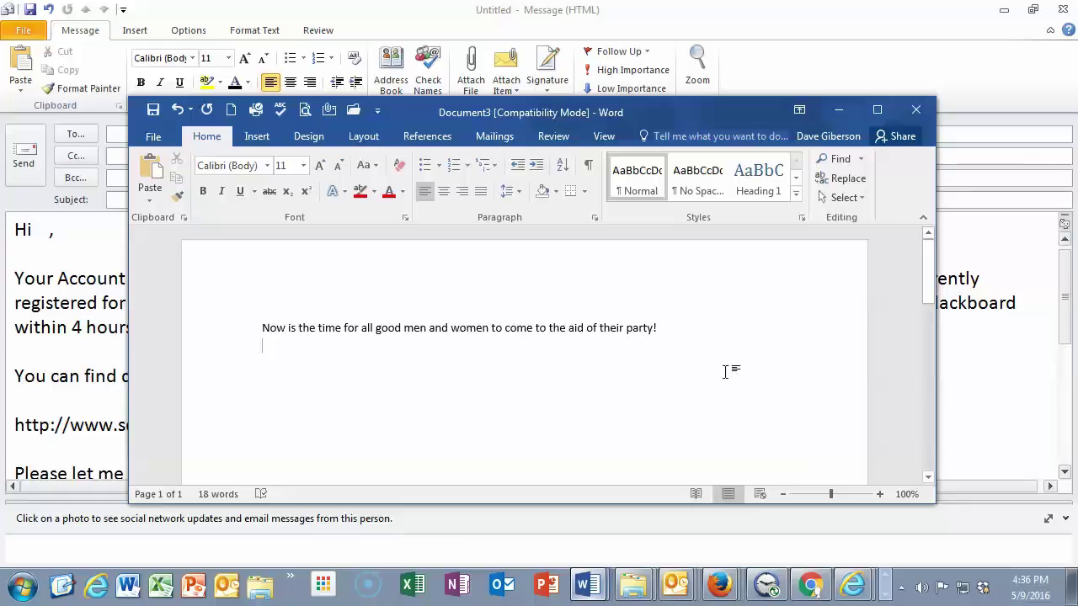
# - Switch to the FastFox page in Firefox and download ffsetup.exe to the Downloads folder, replacing the existing file
pyautogui.moveTo(633, 587)
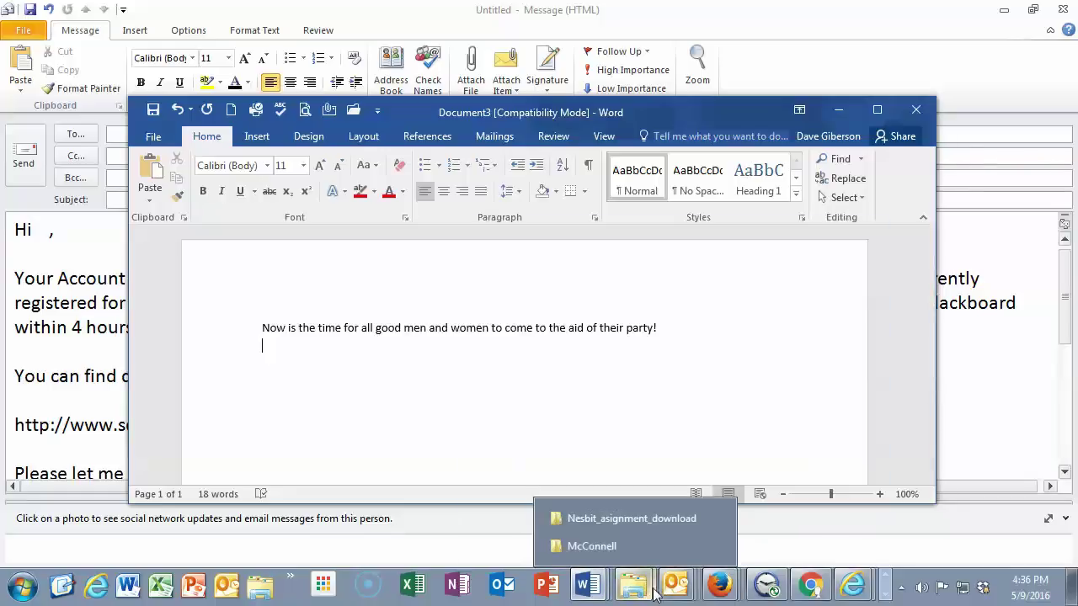
pyautogui.moveTo(726, 592)
pyautogui.click(717, 525)
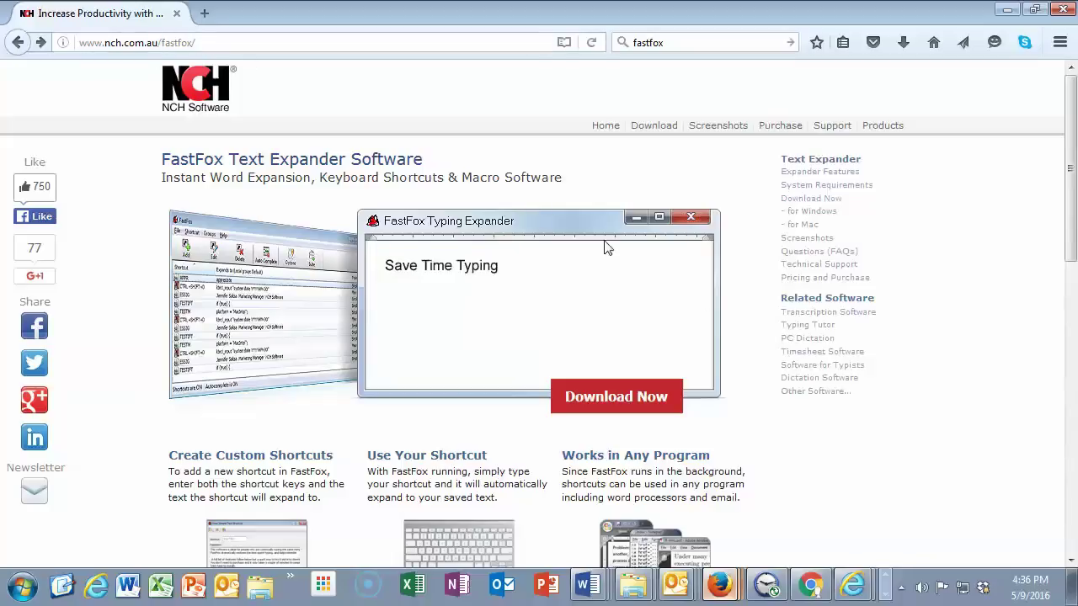
pyautogui.click(617, 402)
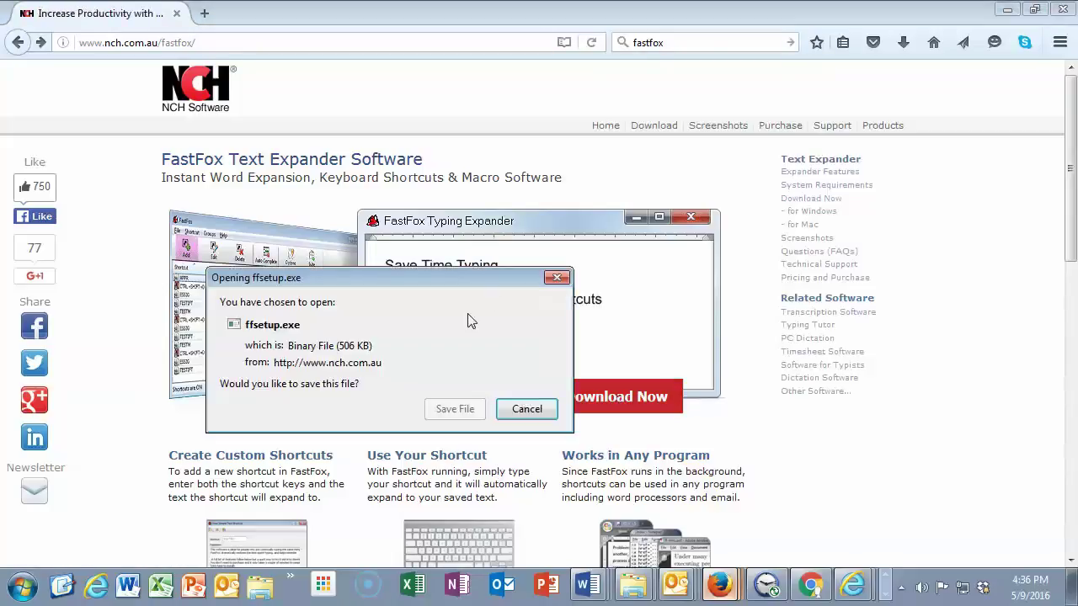
pyautogui.click(455, 409)
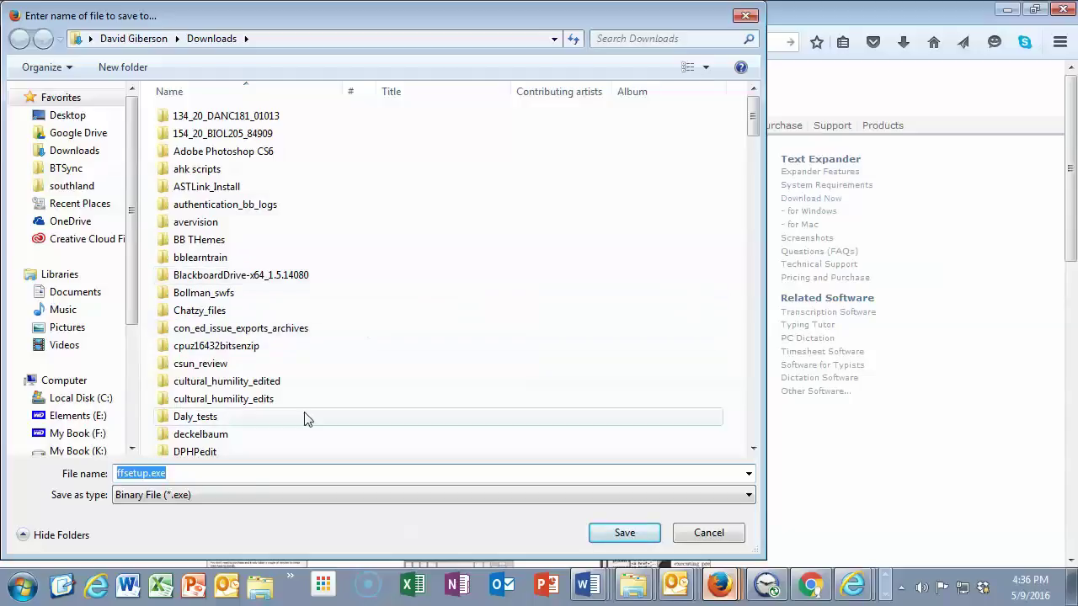
pyautogui.click(624, 533)
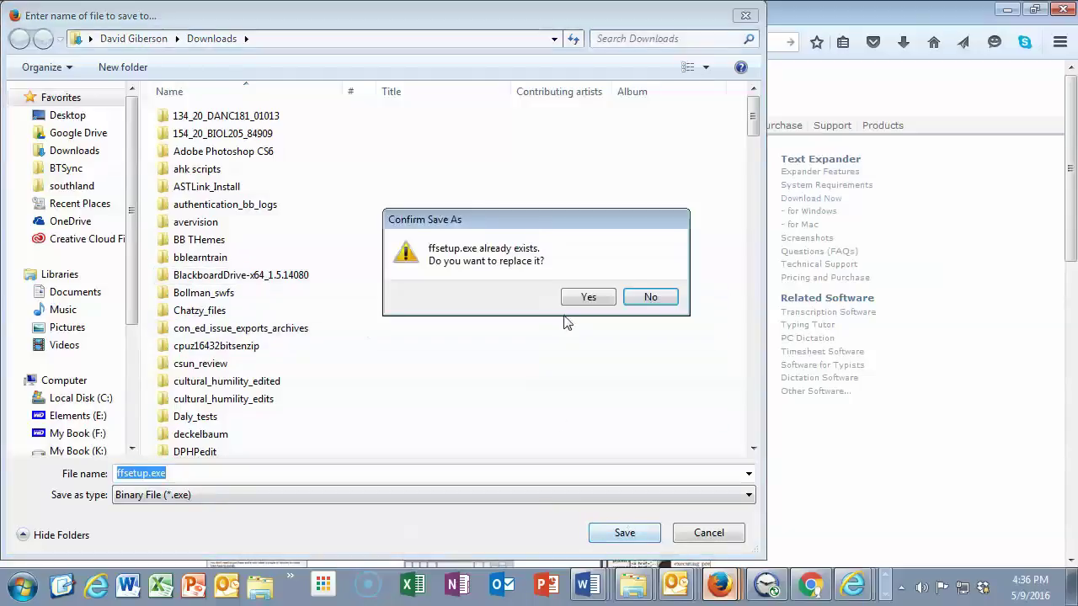
pyautogui.click(583, 298)
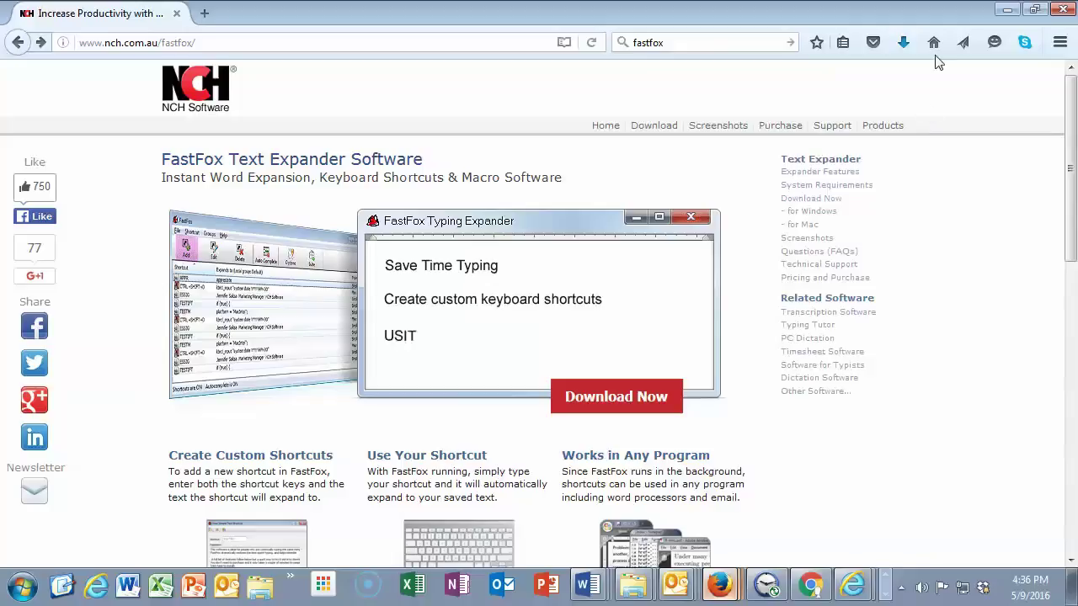
# - Run the downloaded ffsetup.exe installer from Firefox's recent downloads and allow it past the security warning
pyautogui.click(903, 42)
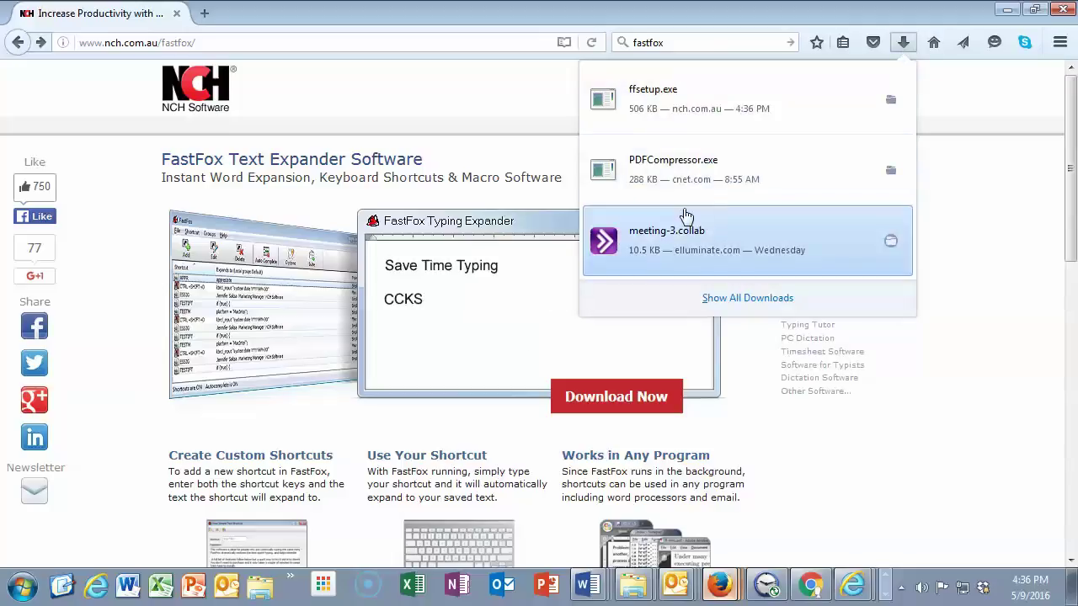
pyautogui.click(685, 118)
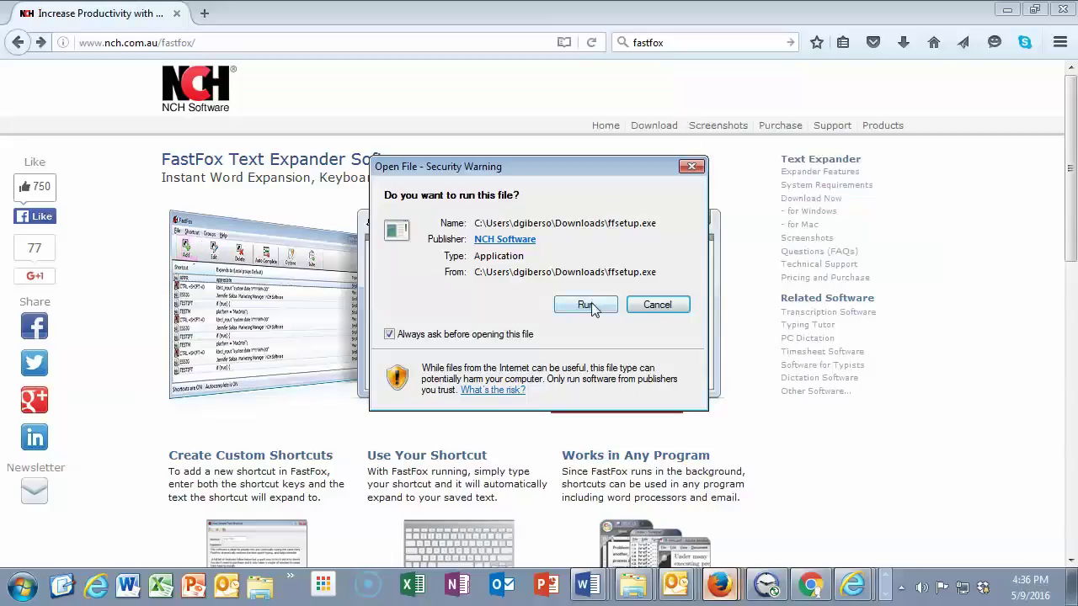
pyautogui.click(587, 305)
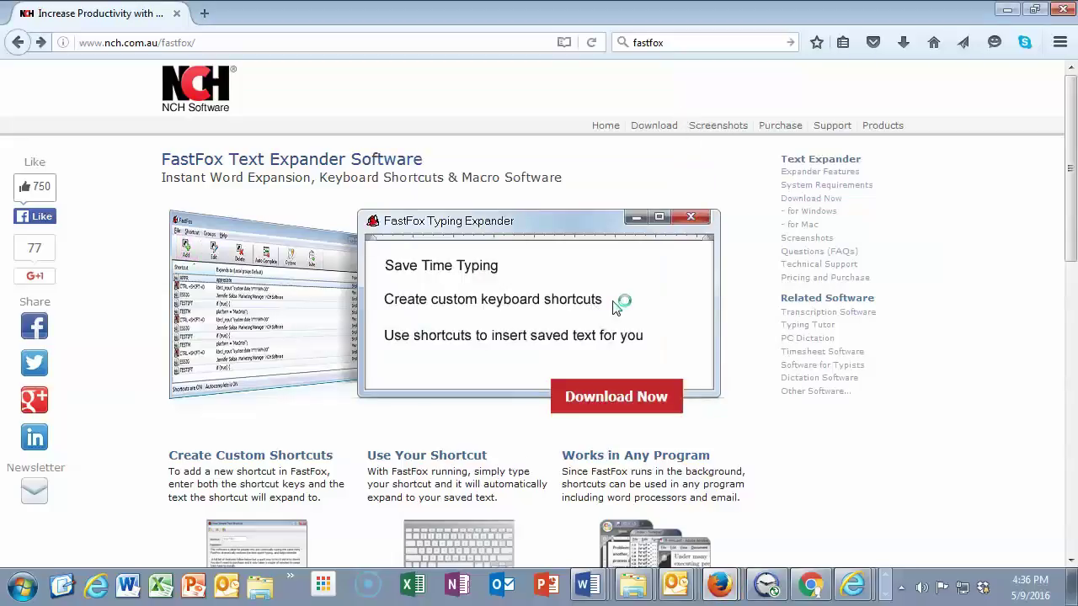